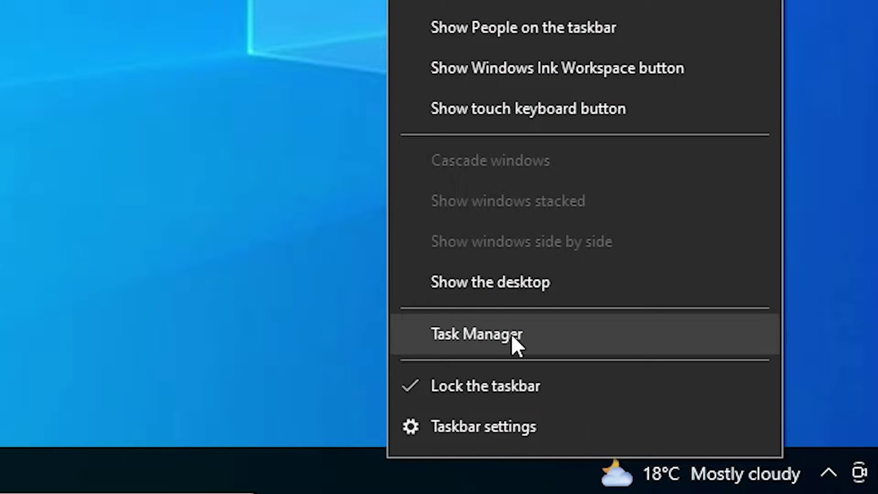
Step: Open Task Manager by searching 'tak' from Start and move its window into view
{"action": "left_click", "coordinate": [510, 336]}
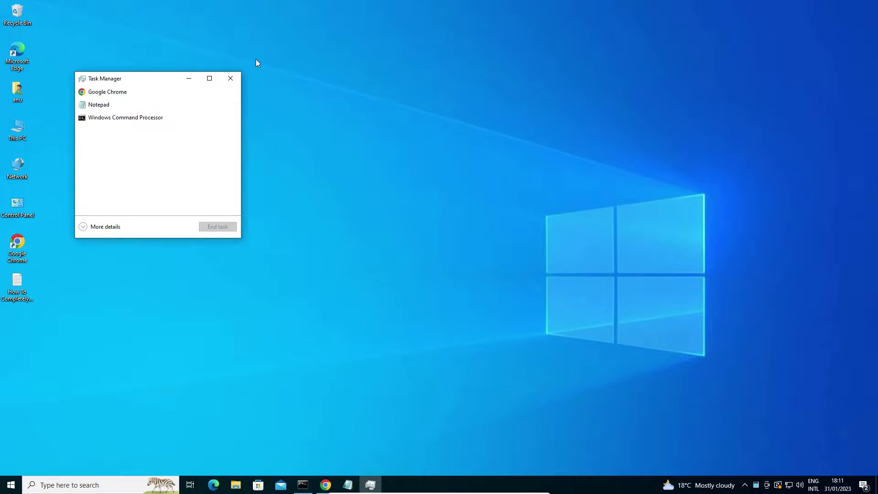
{"action": "left_click", "coordinate": [231, 78]}
{"action": "left_click", "coordinate": [11, 484]}
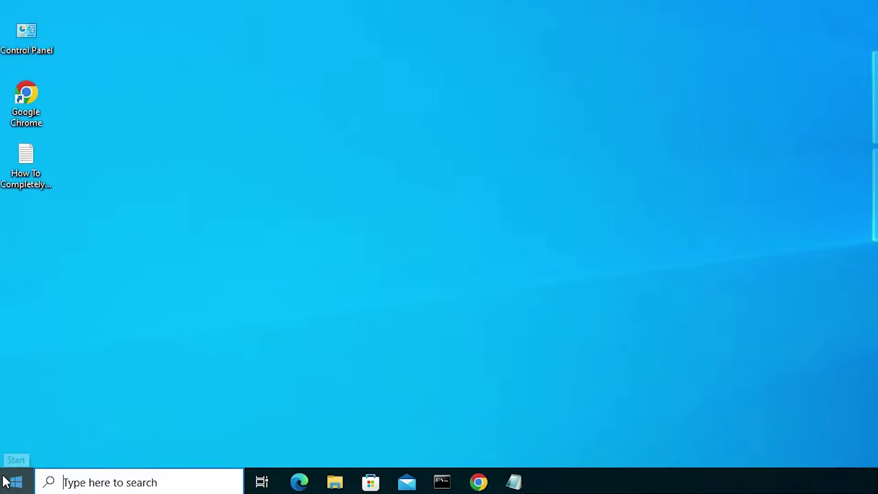
{"action": "type", "text": "tak"}
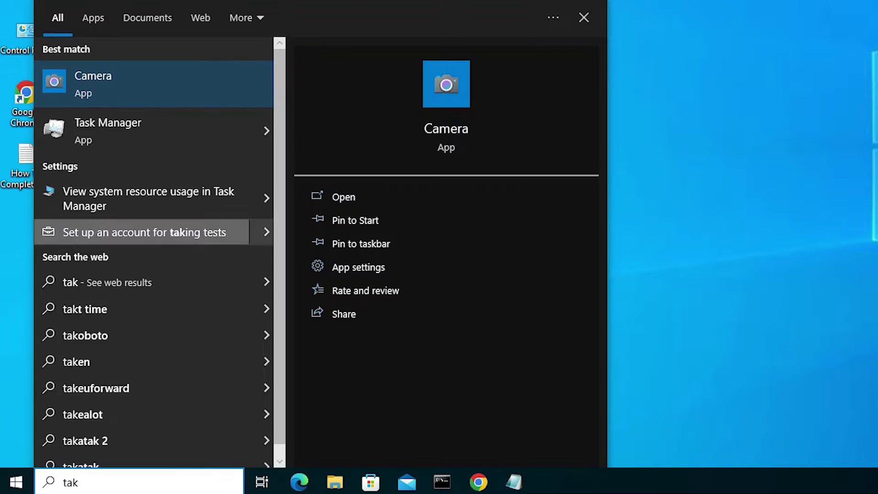
{"action": "left_click", "coordinate": [138, 139]}
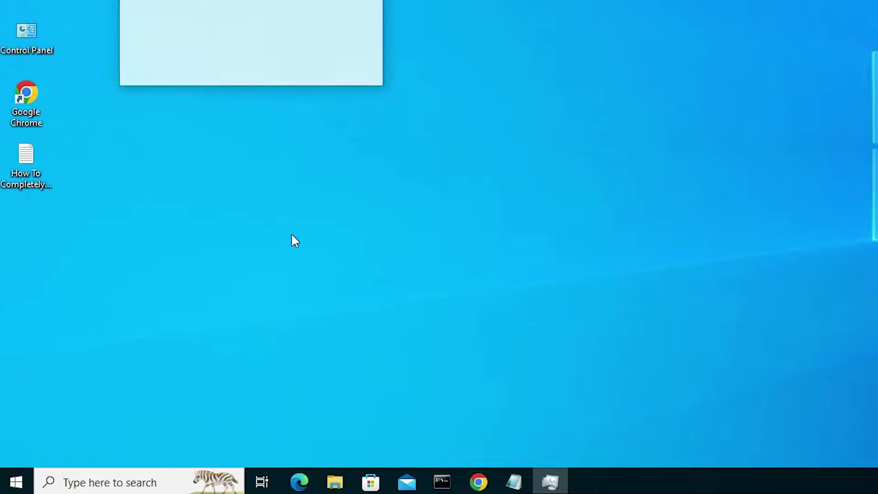
{"action": "left_click_drag", "start_coordinate": [259, 102], "coordinate": [692, 255]}
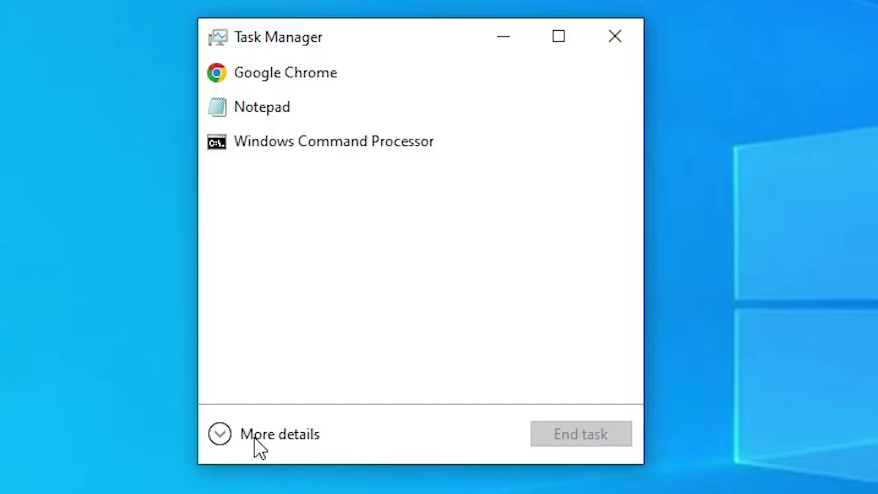
Step: Expand Task Manager to full details and end the Windows Command Processor task
{"action": "left_click", "coordinate": [242, 440]}
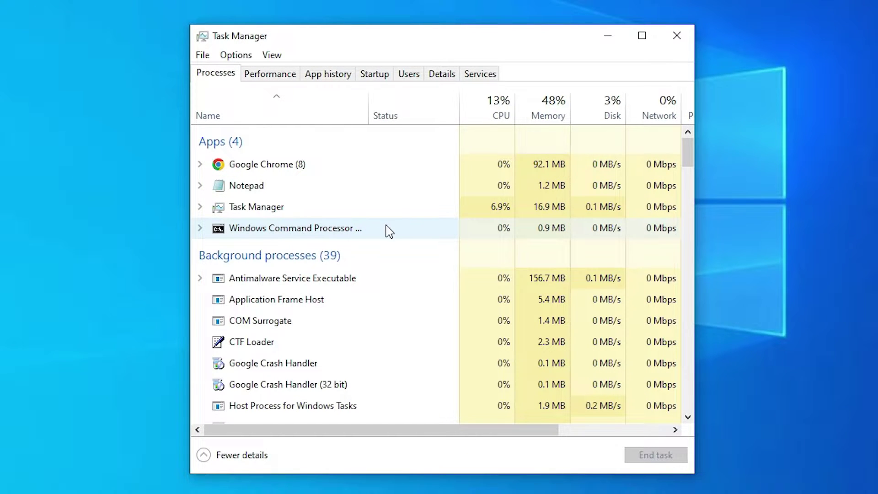
{"action": "left_click", "coordinate": [298, 235]}
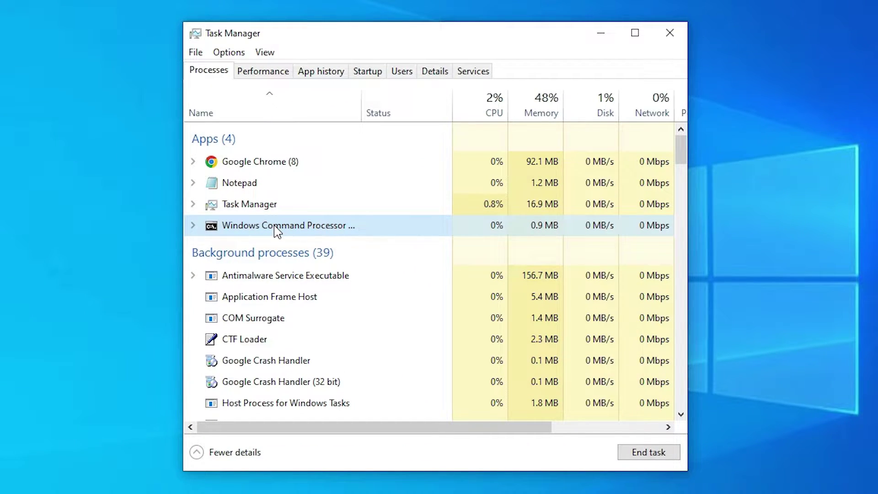
{"action": "left_click", "coordinate": [647, 452]}
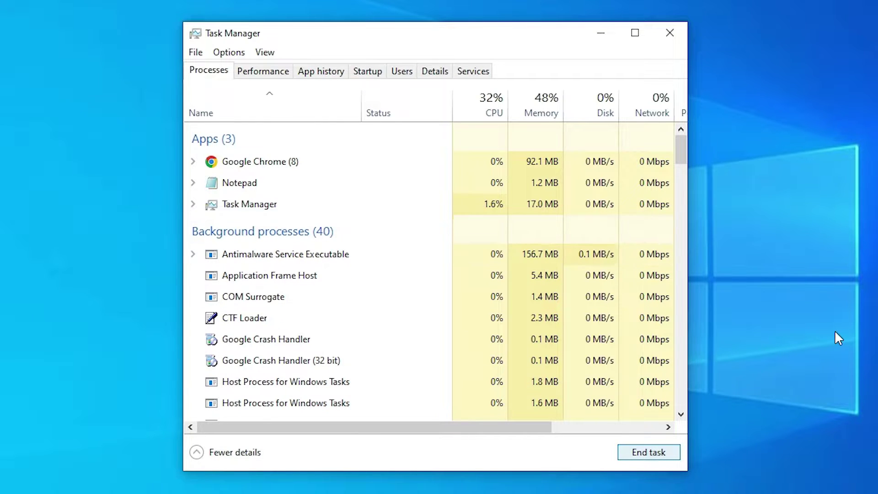
{"action": "left_click", "coordinate": [670, 32]}
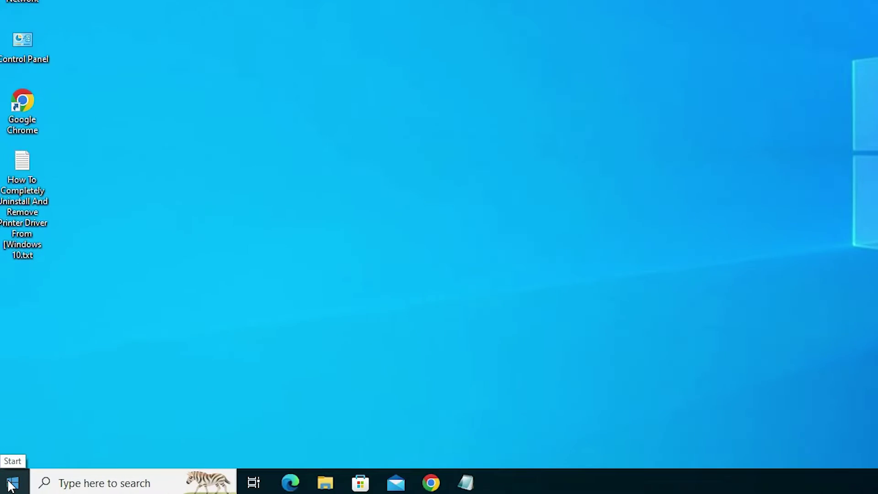
{"action": "left_click", "coordinate": [11, 485]}
{"action": "type", "text": "c"}
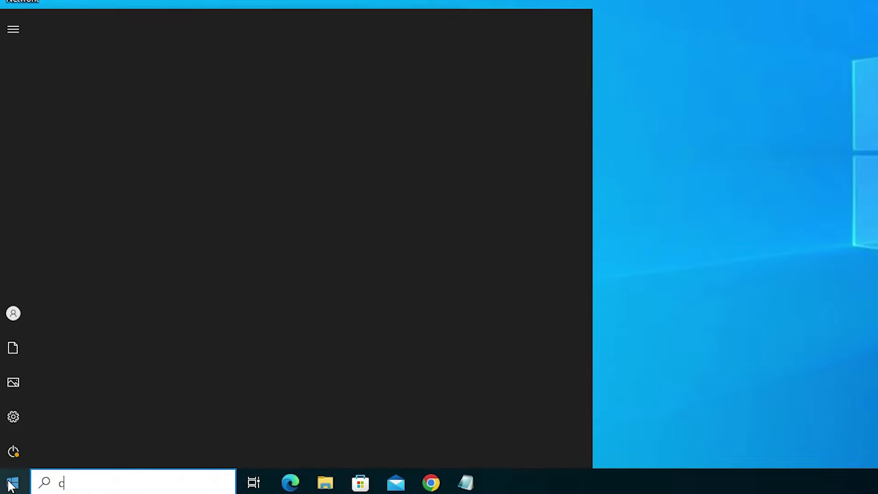
{"action": "type", "text": "md"}
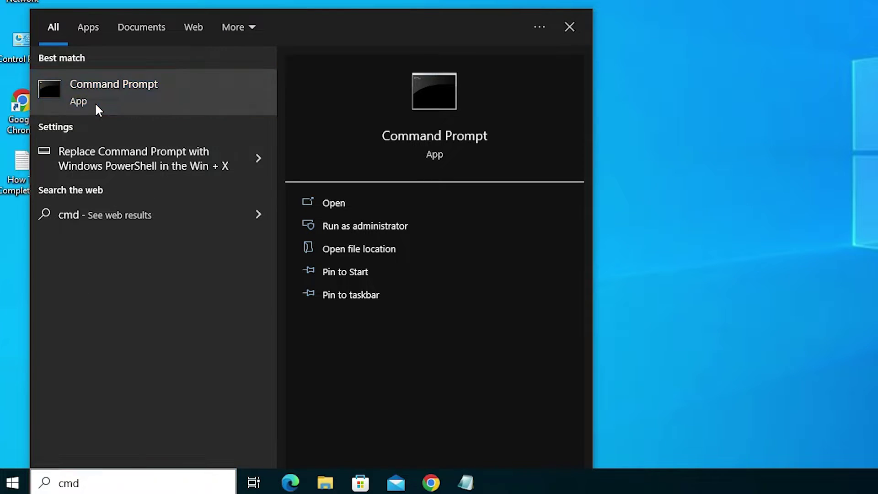
{"action": "left_click", "coordinate": [96, 105]}
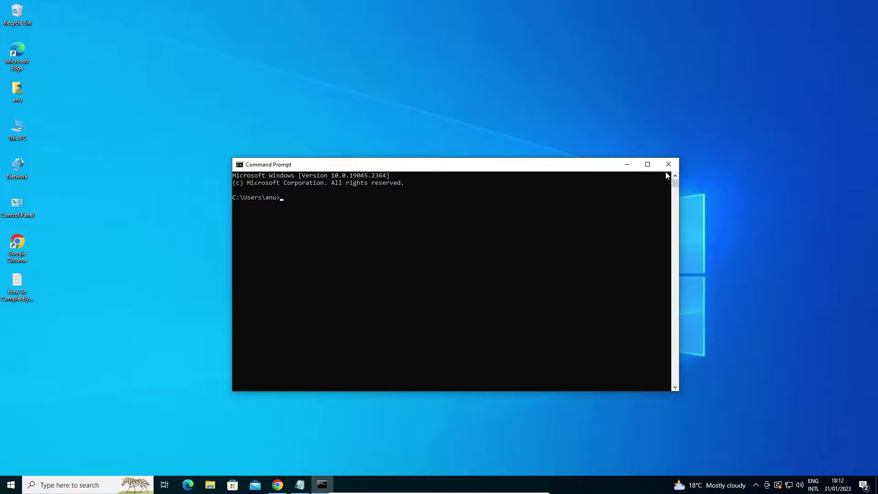
{"action": "left_click", "coordinate": [669, 164]}
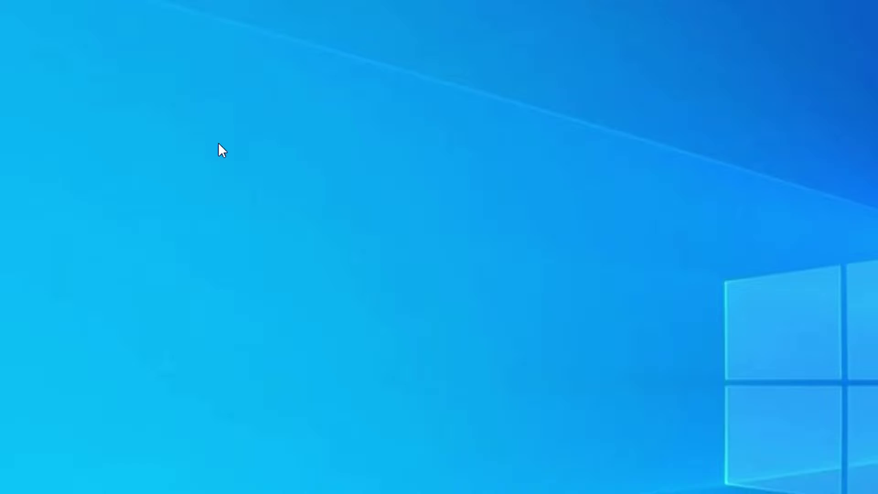
Step: Create a new desktop shortcut with target cmd.exe and the name 'cmd'
{"action": "right_click", "coordinate": [239, 140]}
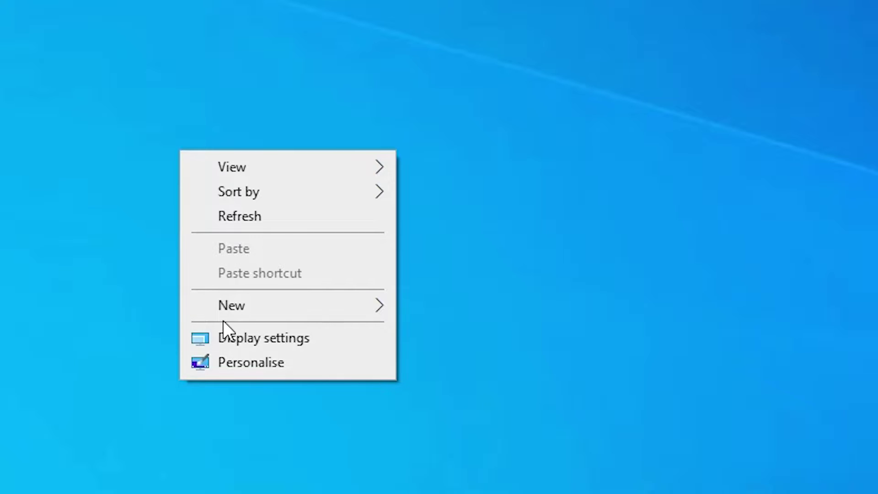
{"action": "mouse_move", "coordinate": [235, 312]}
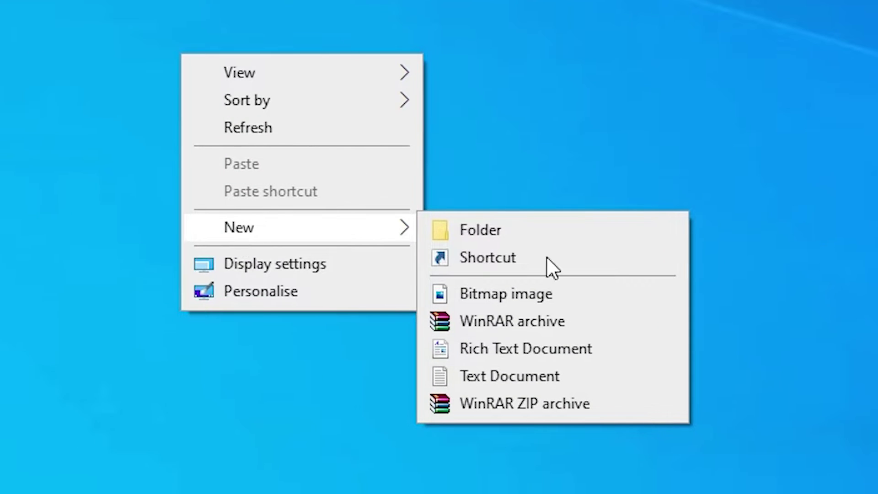
{"action": "left_click", "coordinate": [540, 257]}
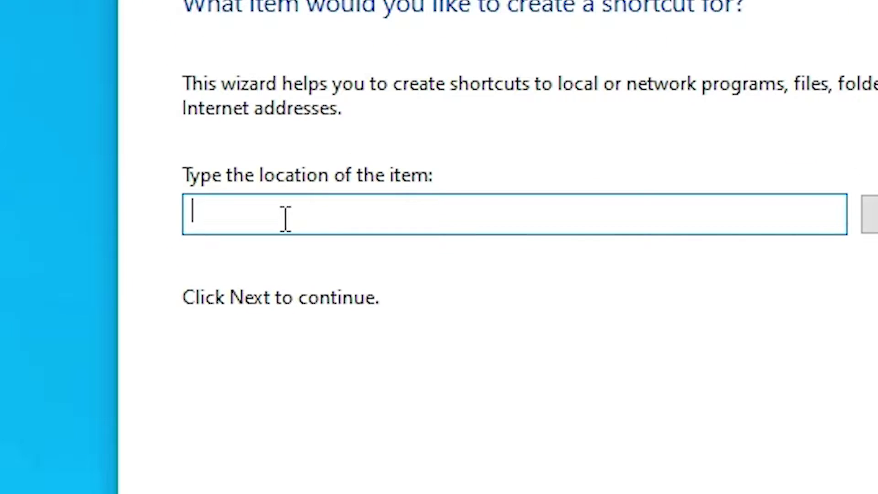
{"action": "type", "text": "cmd.exe"}
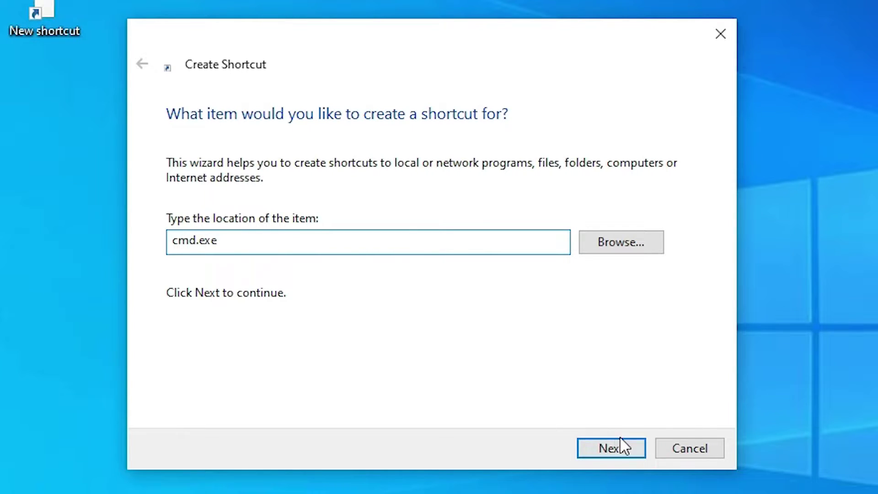
{"action": "left_click", "coordinate": [619, 450]}
{"action": "left_click", "coordinate": [264, 179]}
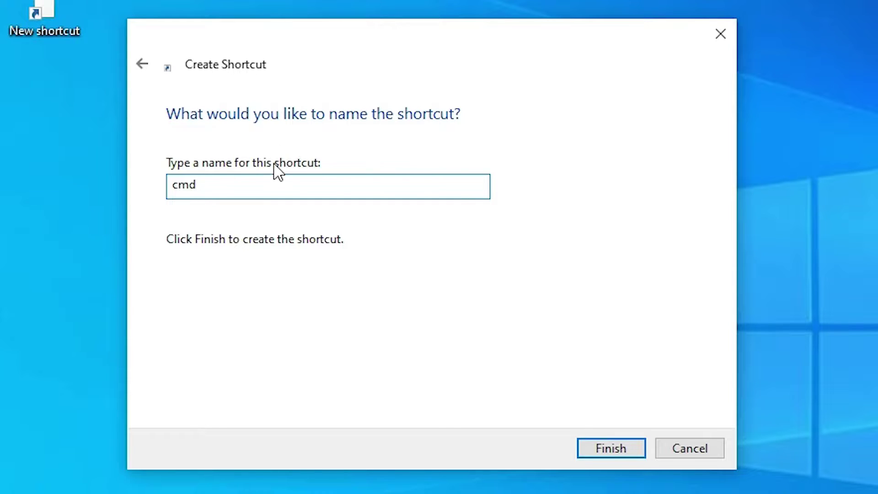
{"action": "left_click_drag", "start_coordinate": [210, 188], "coordinate": [153, 192]}
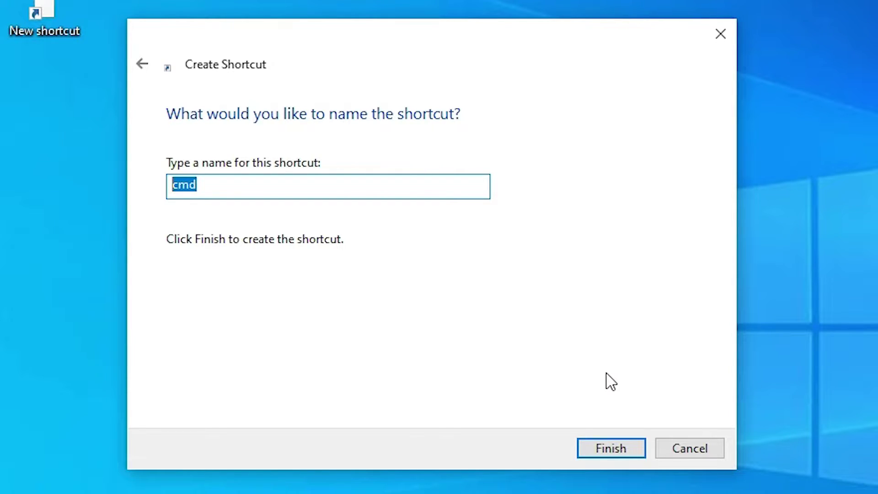
{"action": "left_click", "coordinate": [620, 452]}
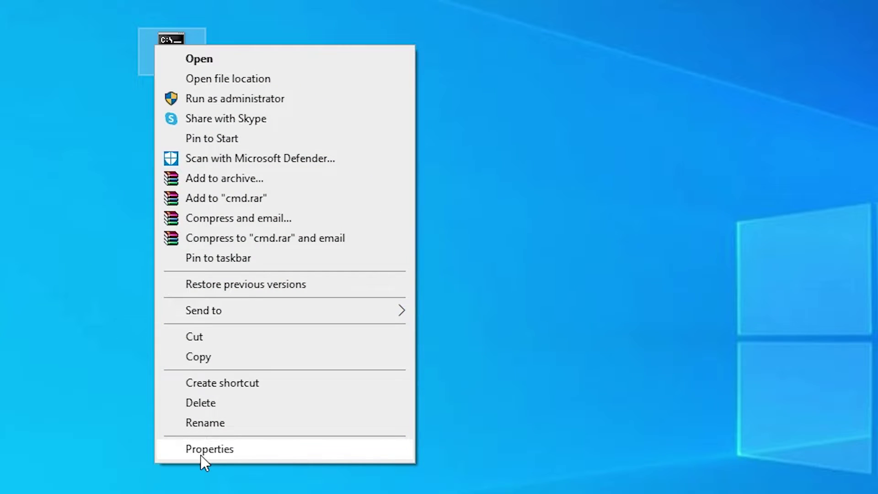
Step: Turn on 'Run as administrator' in the cmd shortcut's advanced properties and apply it
{"action": "left_click", "coordinate": [201, 450]}
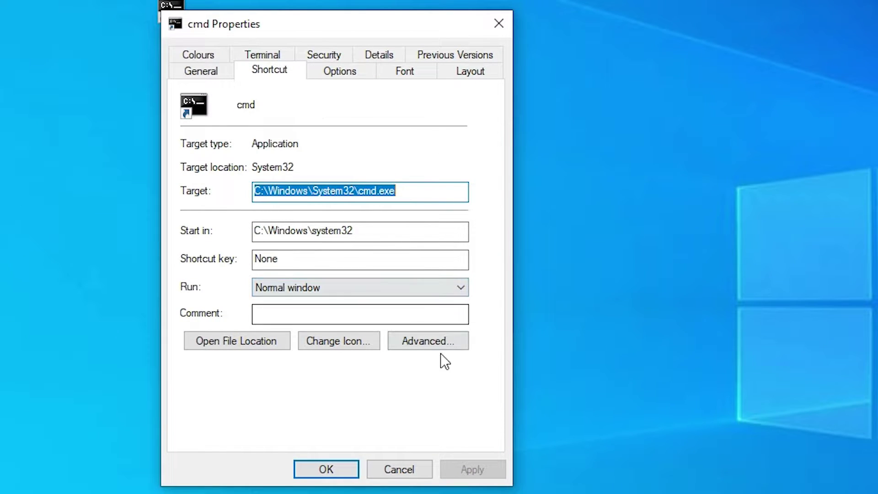
{"action": "left_click", "coordinate": [438, 347]}
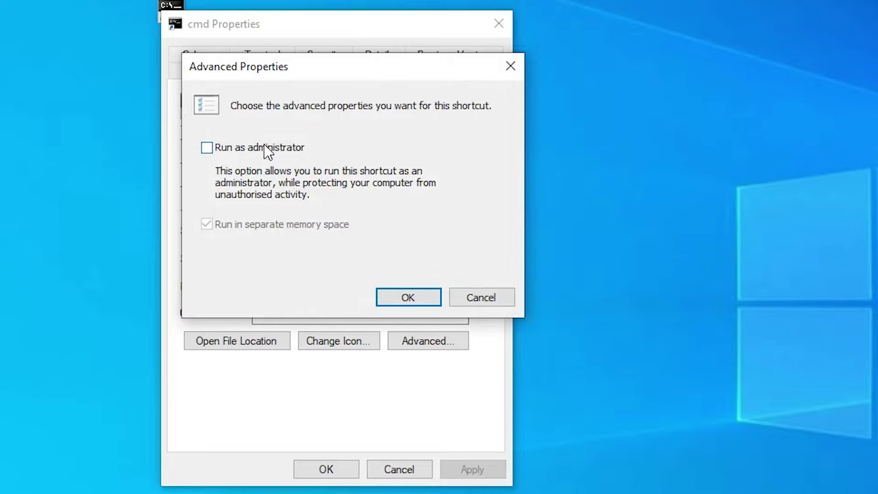
{"action": "left_click", "coordinate": [234, 150]}
{"action": "left_click", "coordinate": [402, 296]}
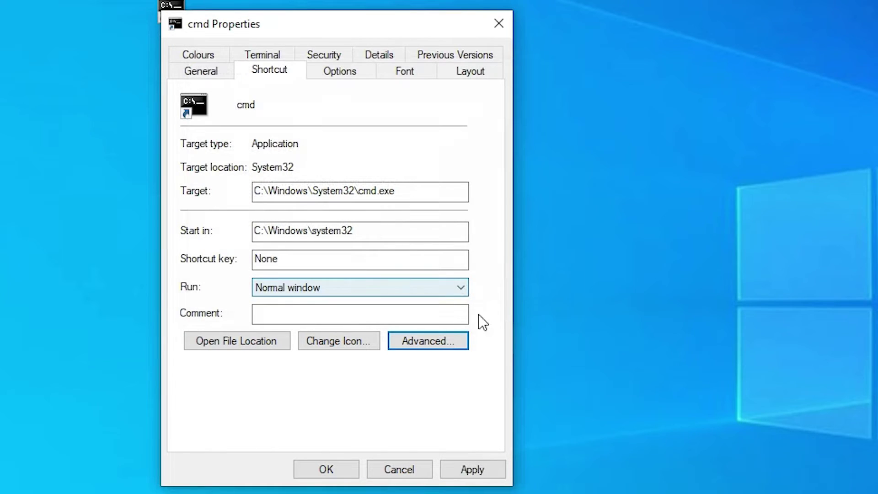
{"action": "left_click", "coordinate": [489, 475]}
{"action": "left_click", "coordinate": [326, 469]}
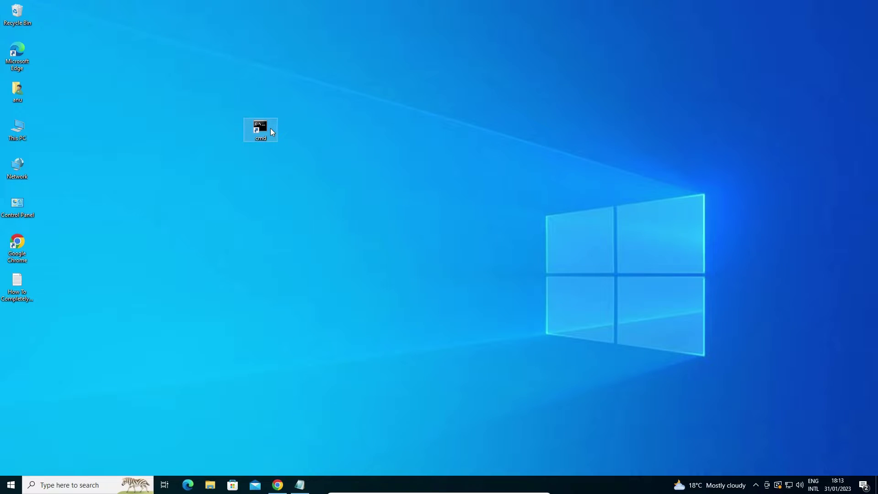
Step: Launch the cmd shortcut, allow admin rights, close Command Prompt, then select the shortcut
{"action": "double_click", "coordinate": [171, 6]}
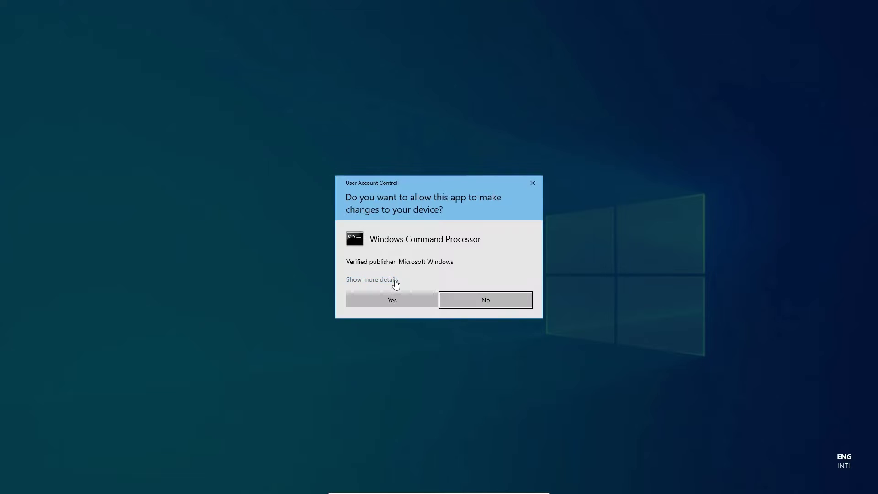
{"action": "left_click", "coordinate": [386, 300]}
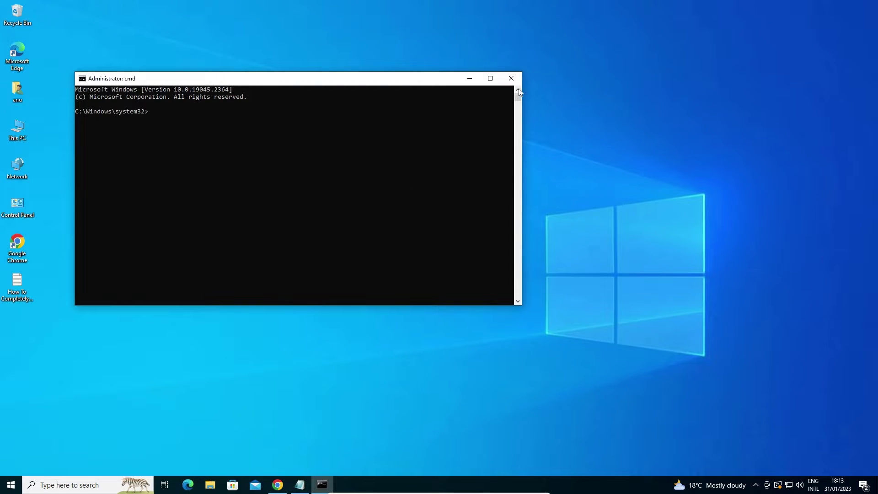
{"action": "left_click", "coordinate": [511, 78]}
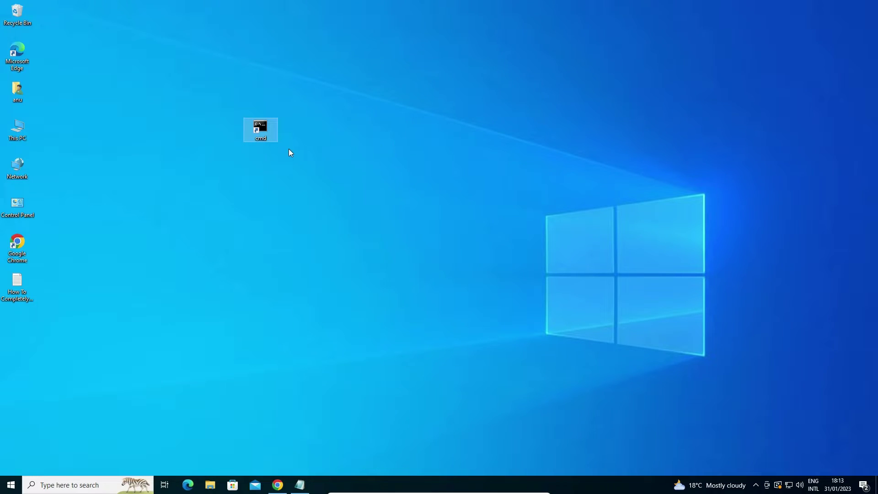
{"action": "left_click_drag", "start_coordinate": [260, 129], "coordinate": [226, 131]}
{"action": "left_click_drag", "start_coordinate": [195, 93], "coordinate": [265, 183]}
Step: Delete the cmd shortcut and browse from This PC to C:\Windows in File Explorer
{"action": "key", "text": "Delete"}
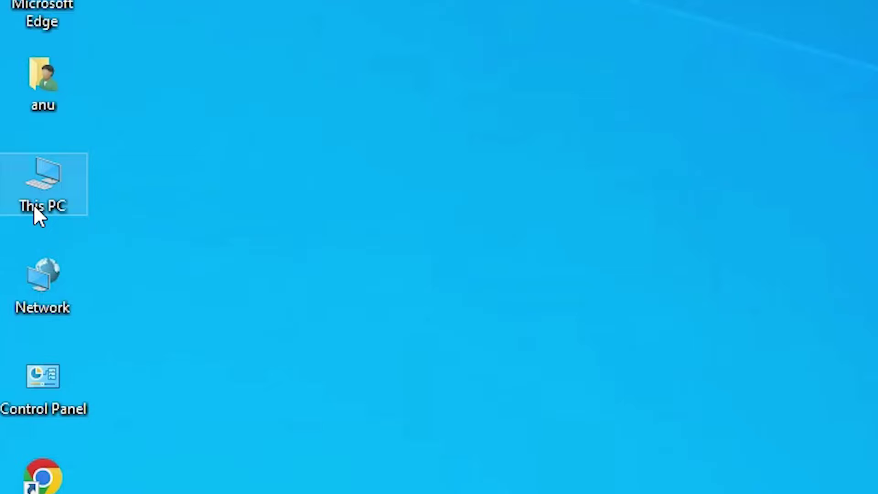
{"action": "double_click", "coordinate": [36, 205]}
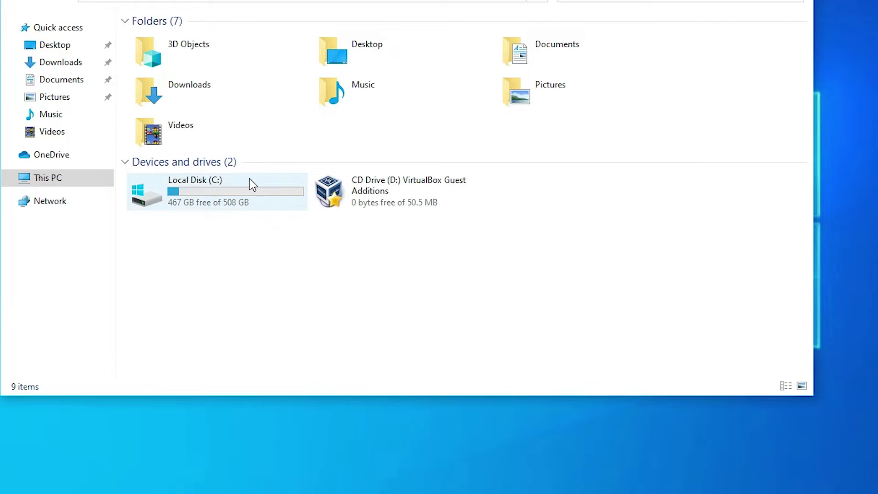
{"action": "double_click", "coordinate": [247, 180]}
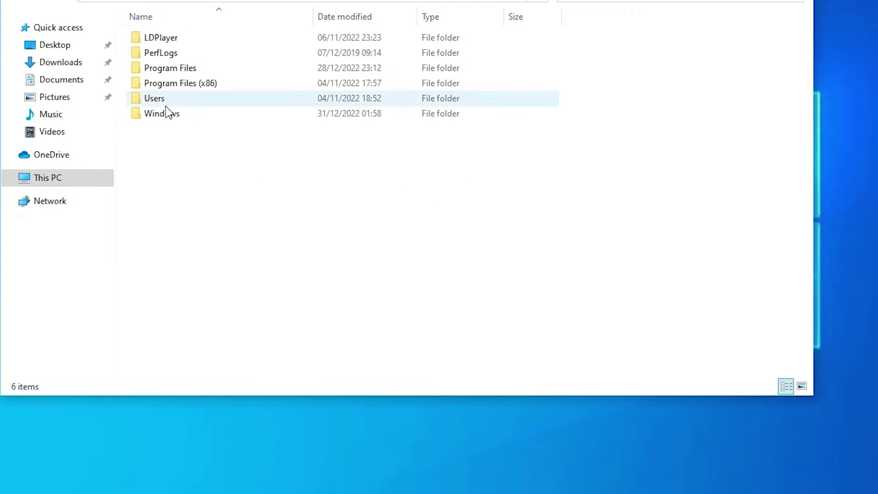
{"action": "double_click", "coordinate": [164, 113]}
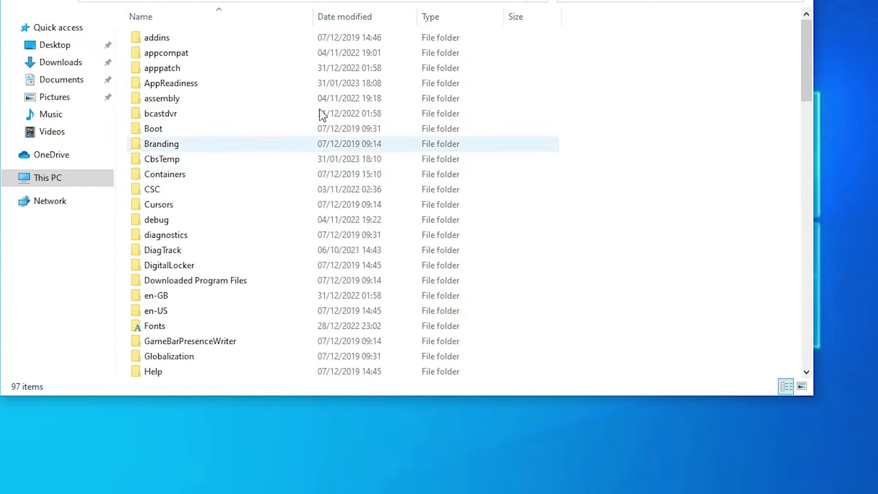
Step: Jump to the S entries and select the SysWOW64 folder
{"action": "left_click", "coordinate": [237, 205]}
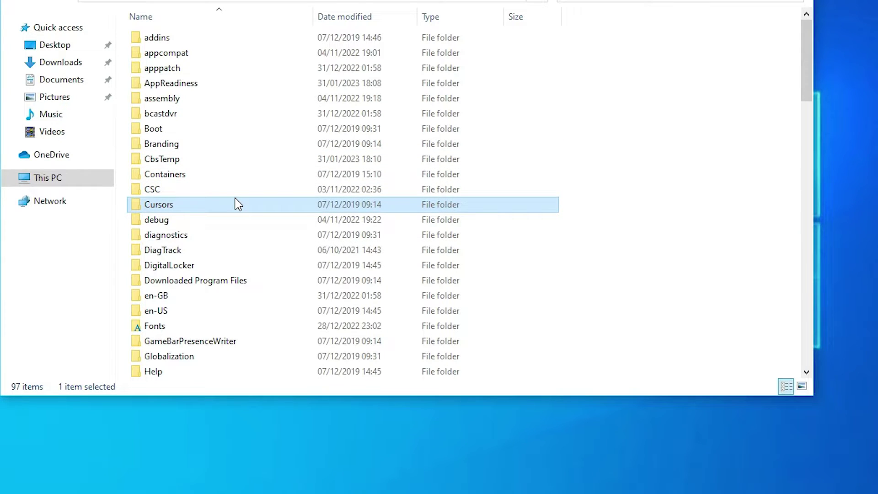
{"action": "key", "text": "s"}
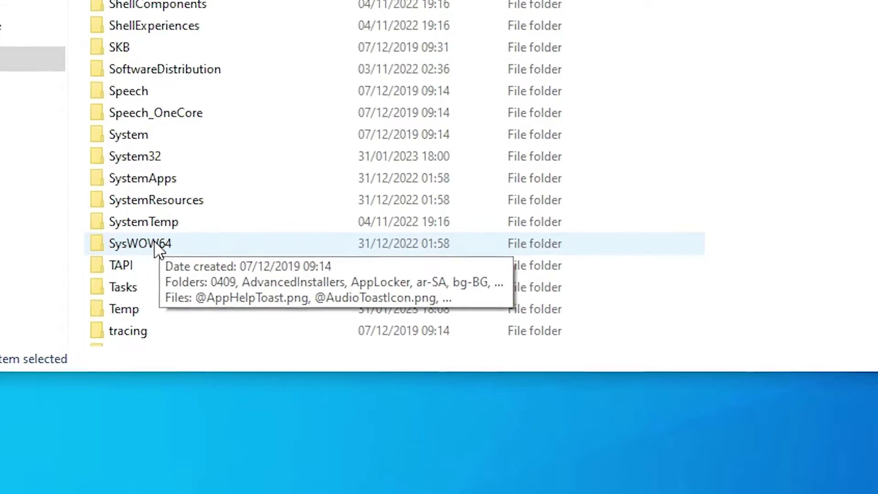
{"action": "left_click", "coordinate": [166, 307]}
{"action": "mouse_move", "coordinate": [166, 241]}
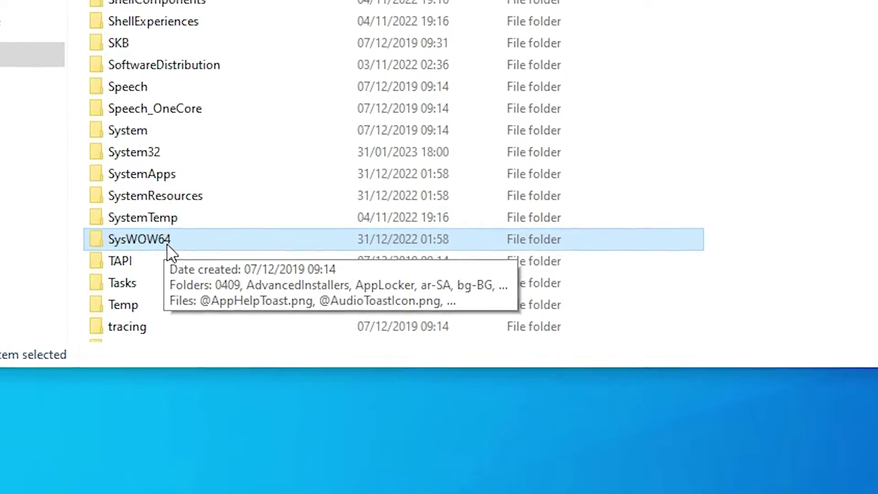
Step: Open SysWOW64 and copy the path C:\Windows\SysWOW64 from the address bar
{"action": "double_click", "coordinate": [132, 249]}
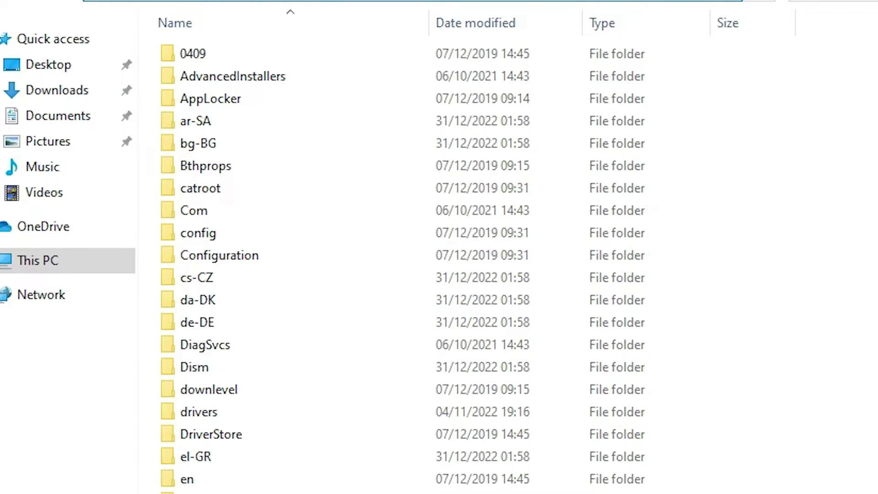
{"action": "right_click", "coordinate": [172, 1]}
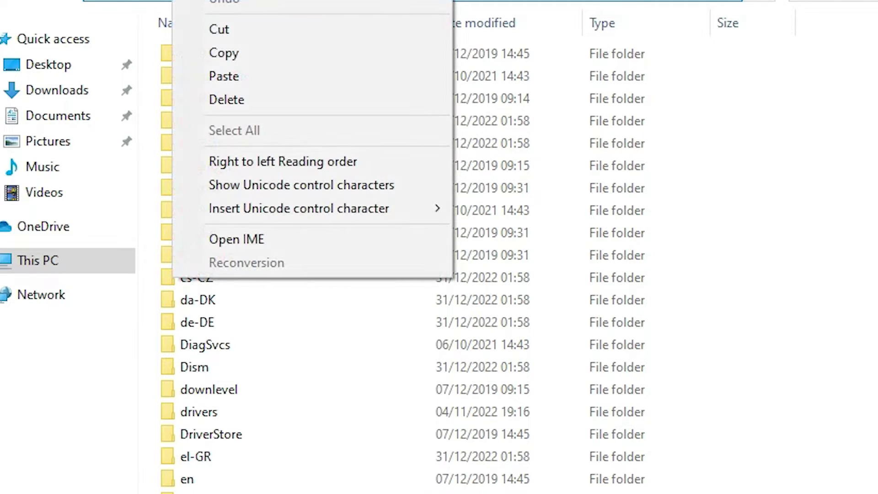
{"action": "left_click", "coordinate": [243, 56]}
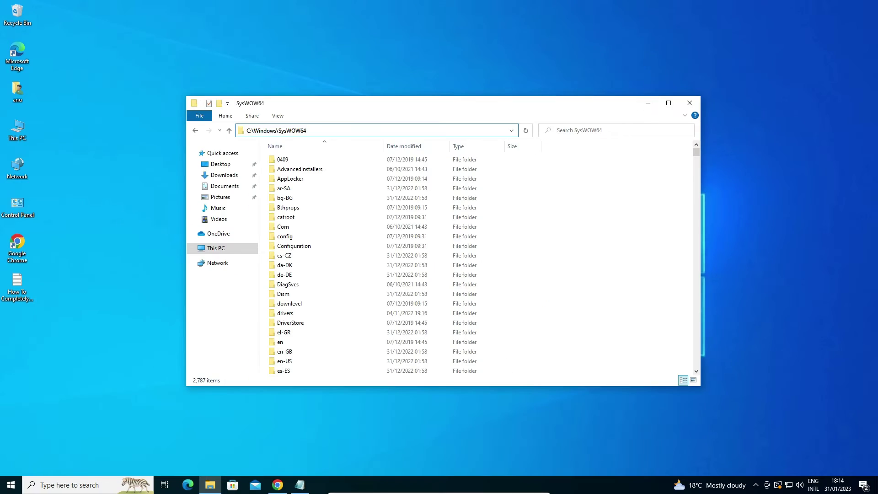
Step: Minimize File Explorer and search Start for 'edit the'
{"action": "left_click", "coordinate": [647, 100]}
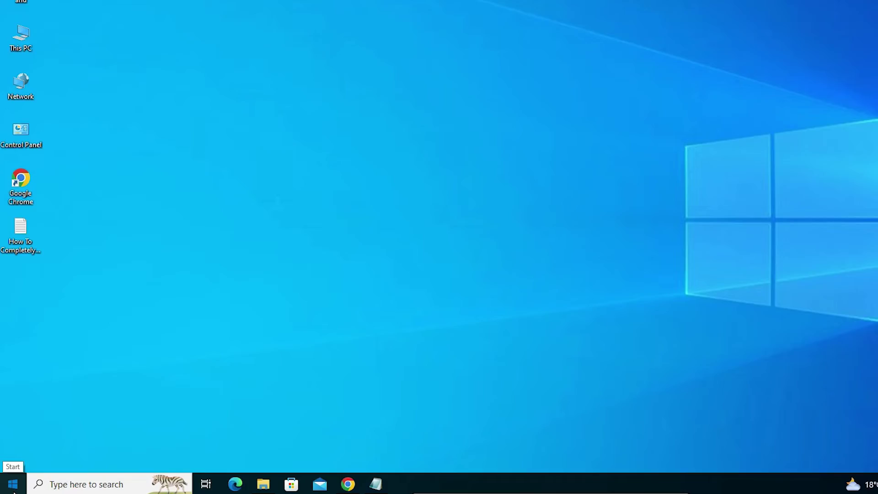
{"action": "left_click", "coordinate": [11, 484]}
{"action": "type", "text": "edit "}
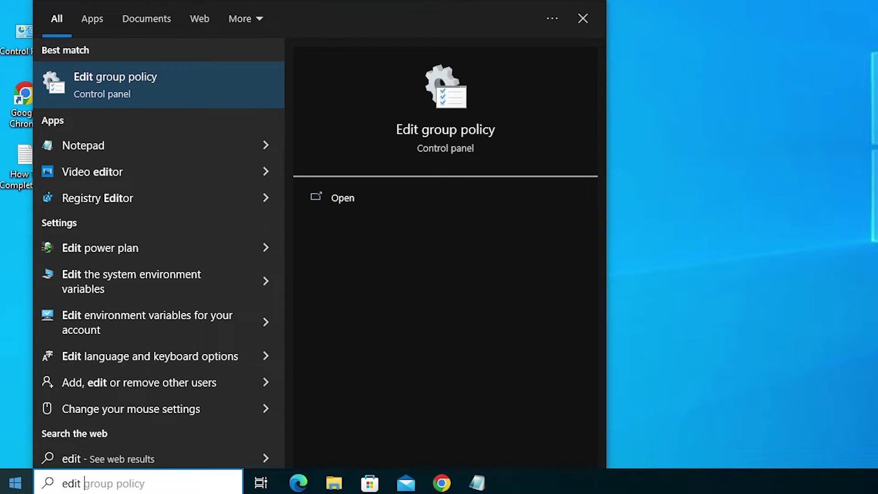
{"action": "type", "text": "t"}
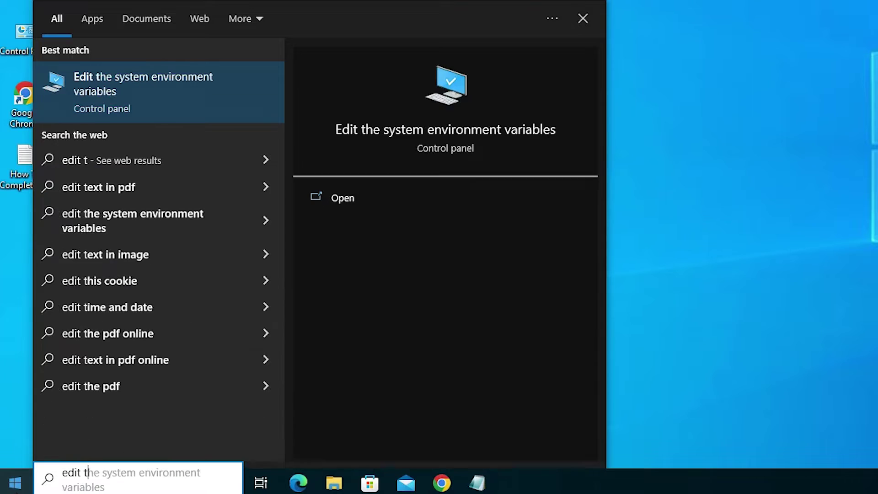
{"action": "type", "text": "he"}
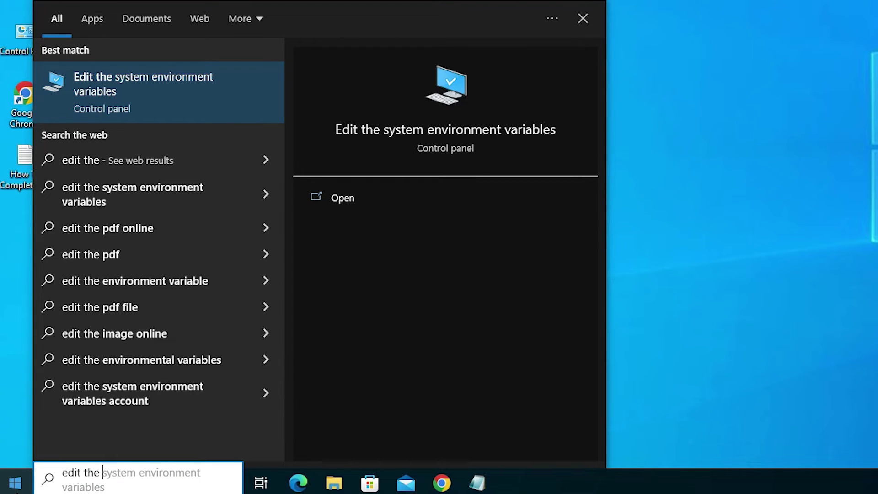
Step: Open the system environment variables setting, centre System Properties, and choose Environment Variables
{"action": "left_click", "coordinate": [133, 90]}
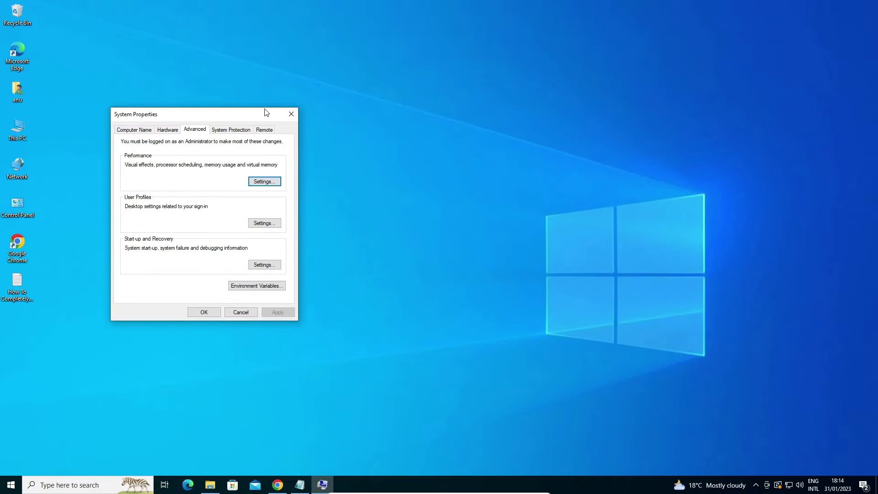
{"action": "left_click_drag", "start_coordinate": [235, 112], "coordinate": [426, 172]}
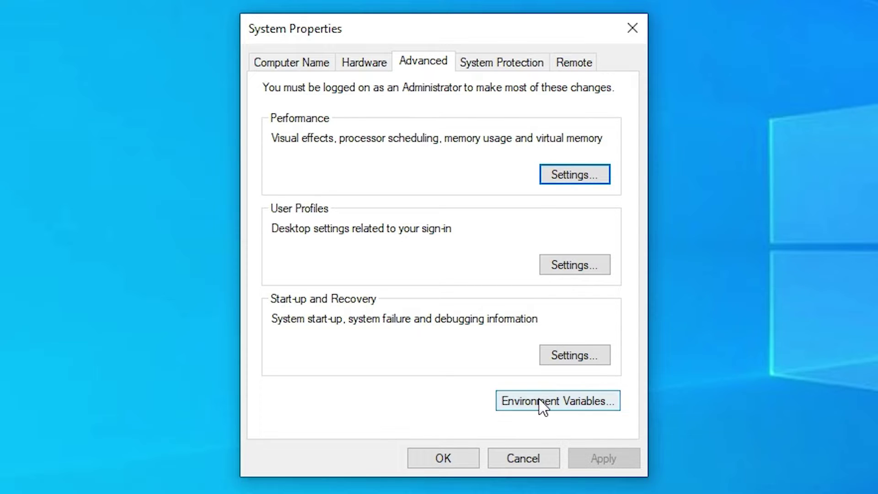
{"action": "left_click", "coordinate": [586, 403]}
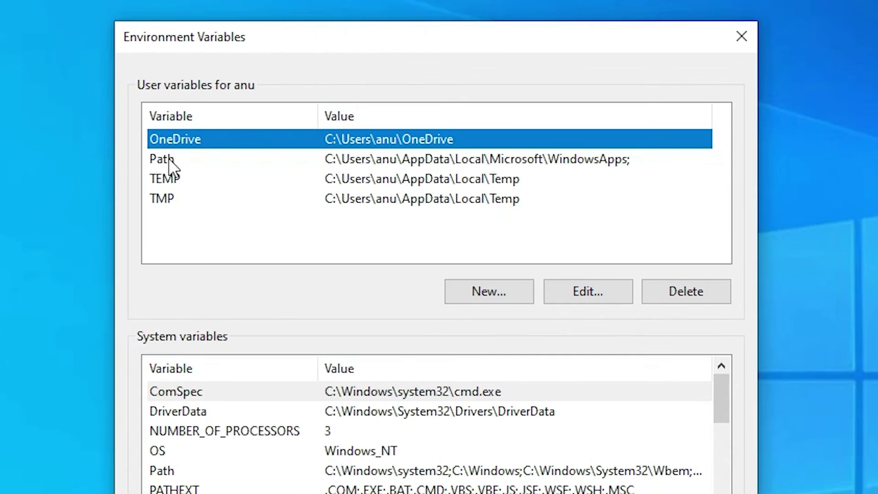
Step: Edit the user Path variable and paste C:\Windows\SysWOW64 as a new entry
{"action": "left_click", "coordinate": [168, 159]}
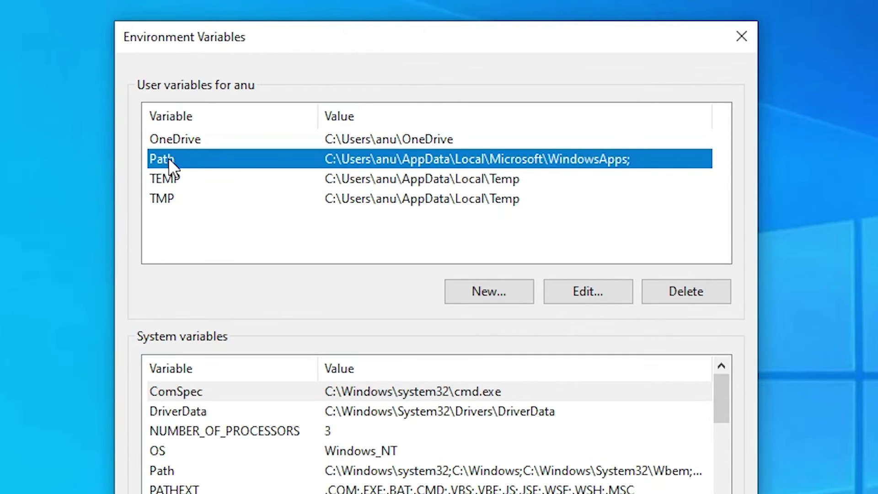
{"action": "left_click", "coordinate": [167, 473]}
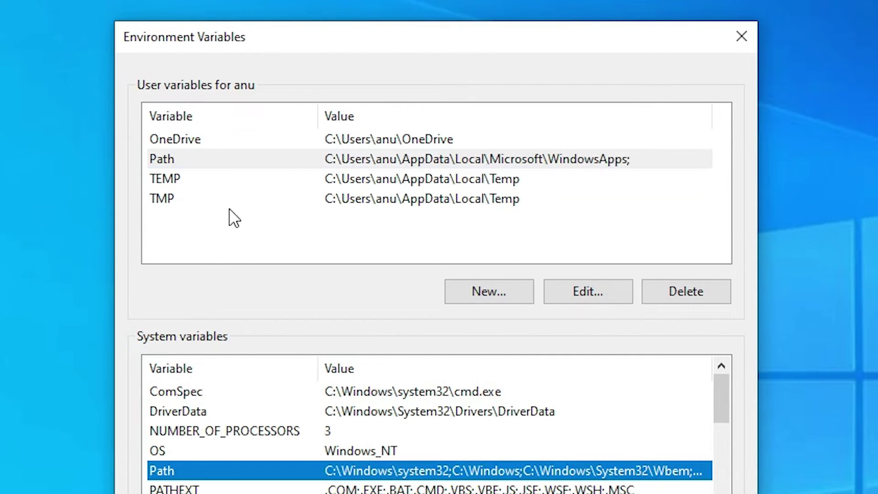
{"action": "left_click", "coordinate": [171, 155]}
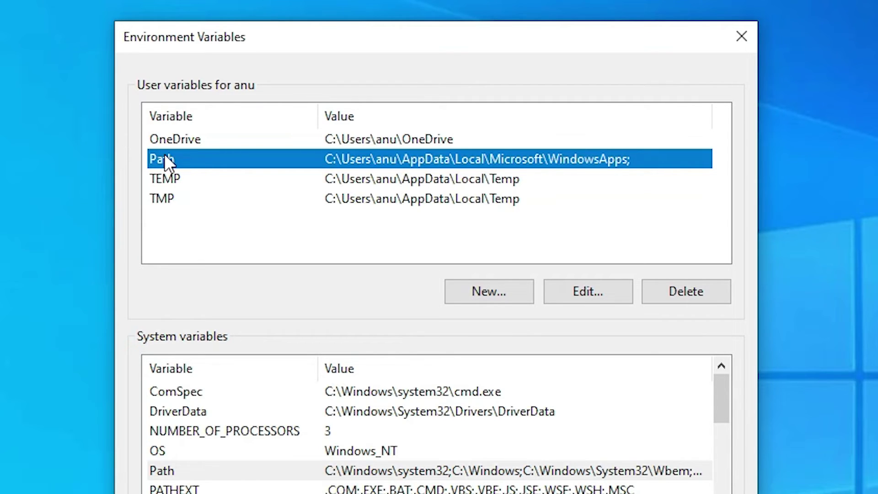
{"action": "left_click", "coordinate": [599, 287]}
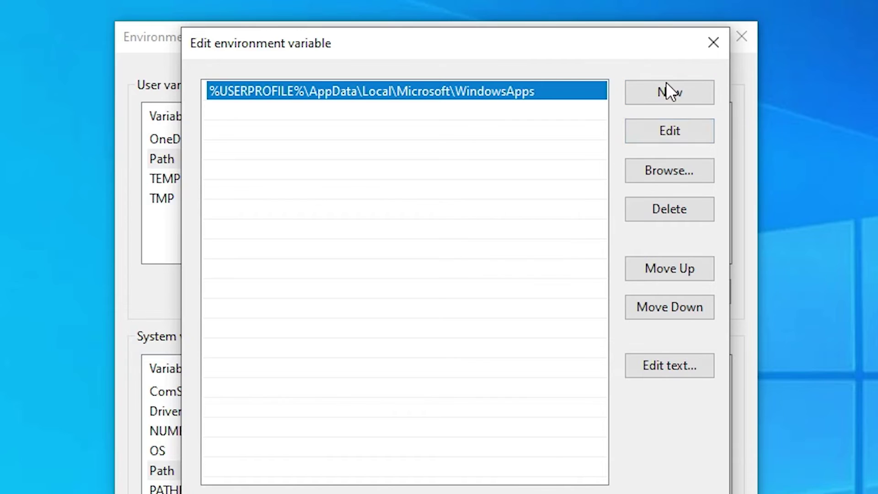
{"action": "left_click", "coordinate": [652, 97]}
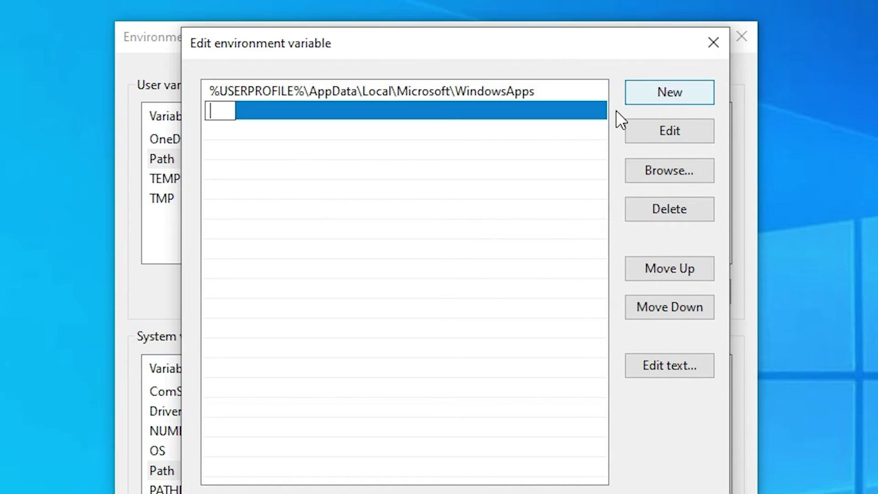
{"action": "right_click", "coordinate": [215, 110]}
{"action": "left_click", "coordinate": [270, 200]}
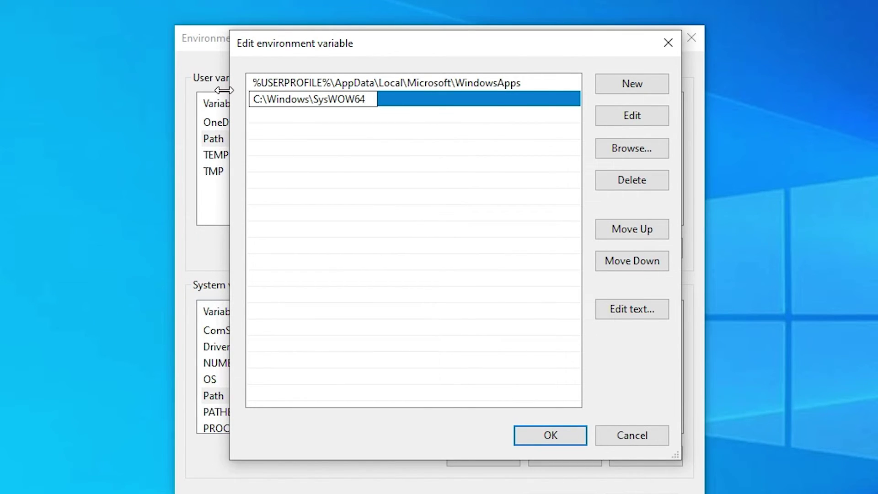
Step: Confirm the Path edit, Environment Variables, and System Properties with OK
{"action": "left_click", "coordinate": [551, 434]}
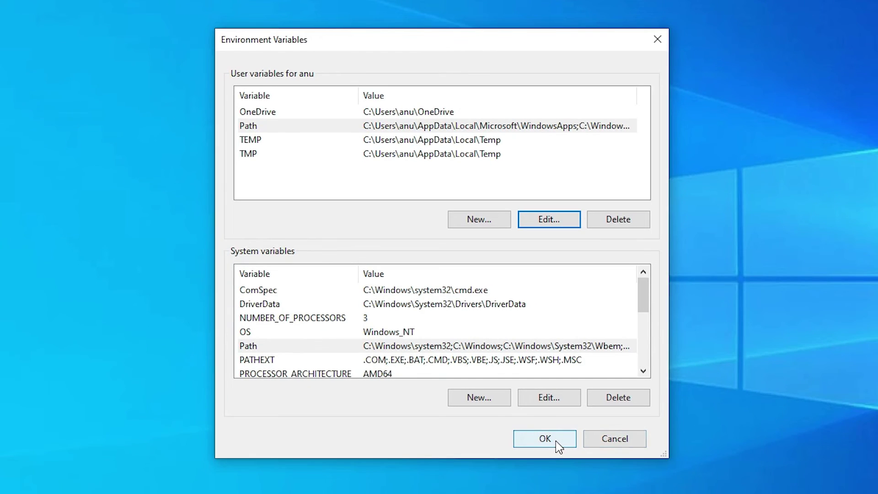
{"action": "left_click", "coordinate": [546, 439]}
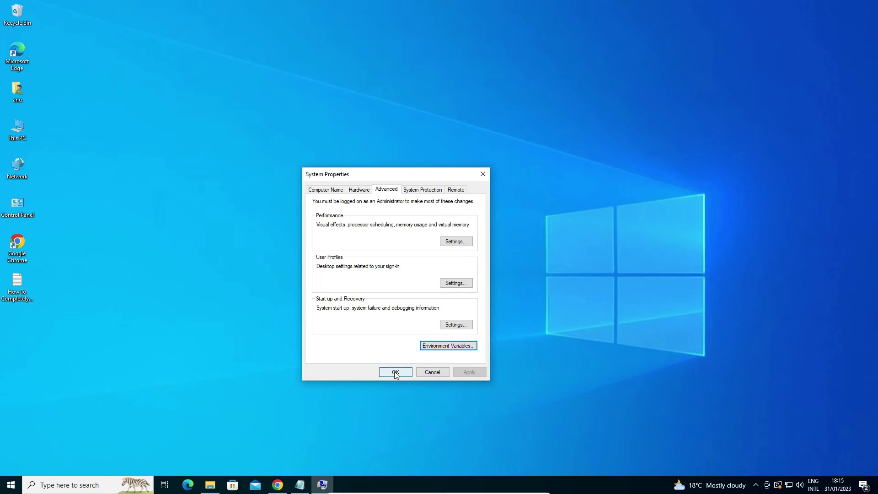
{"action": "left_click", "coordinate": [395, 372]}
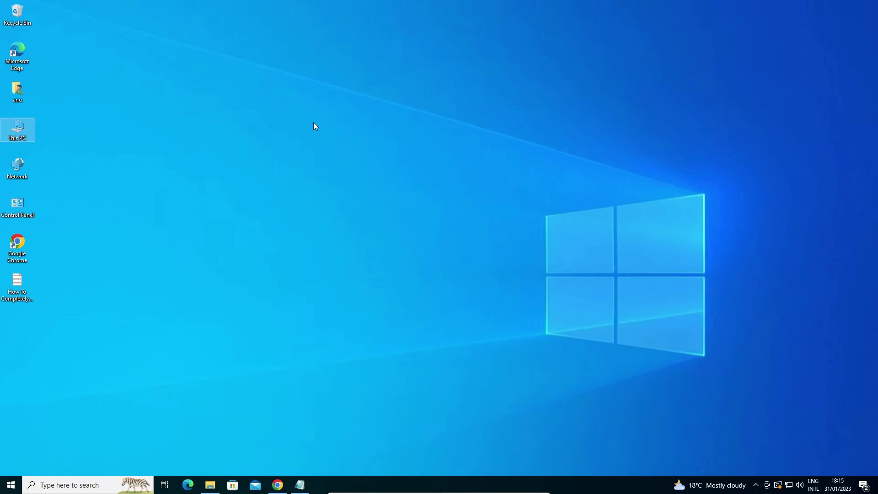